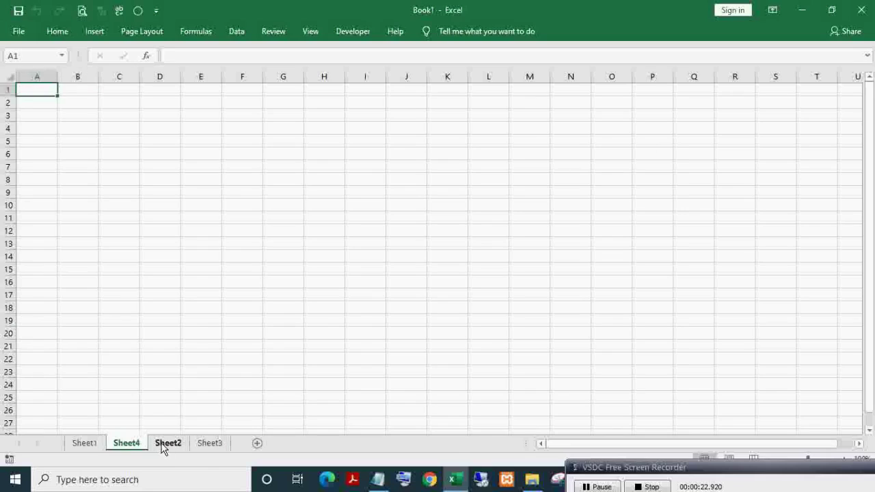
Step: Browse Sheet2 and the other sheets, return to Sheet1, and bring up the File start page
{"action": "left_click", "coordinate": [205, 444]}
{"action": "left_click", "coordinate": [159, 444]}
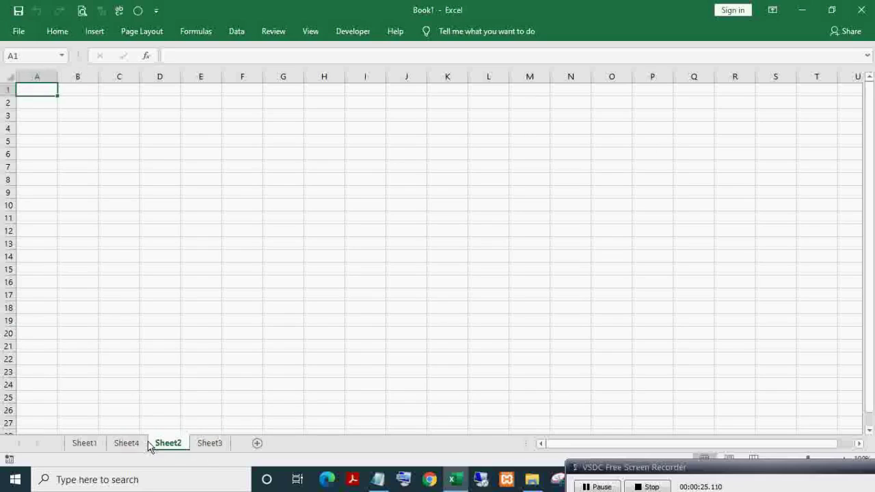
{"action": "left_click", "coordinate": [96, 444]}
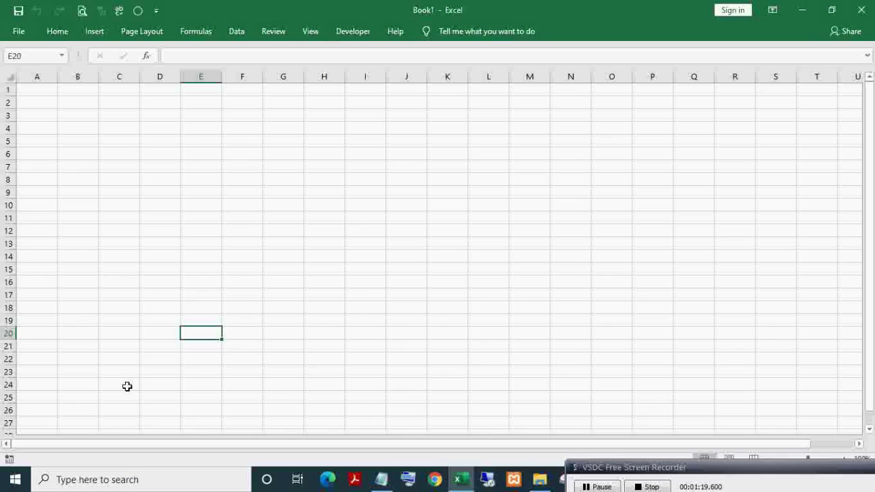
{"action": "left_click", "coordinate": [18, 31]}
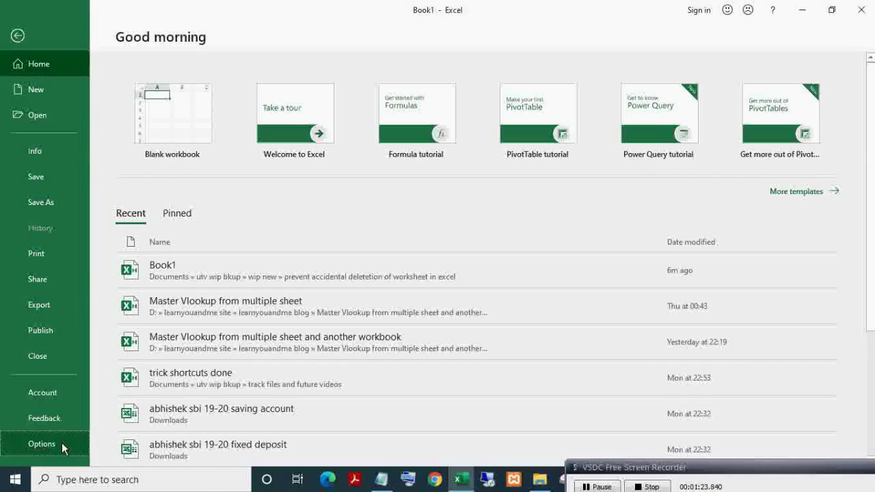
Step: Turn on 'Show sheet tabs' in Excel Options > Advanced, confirm with OK, and view Sheet3
{"action": "left_click", "coordinate": [61, 444]}
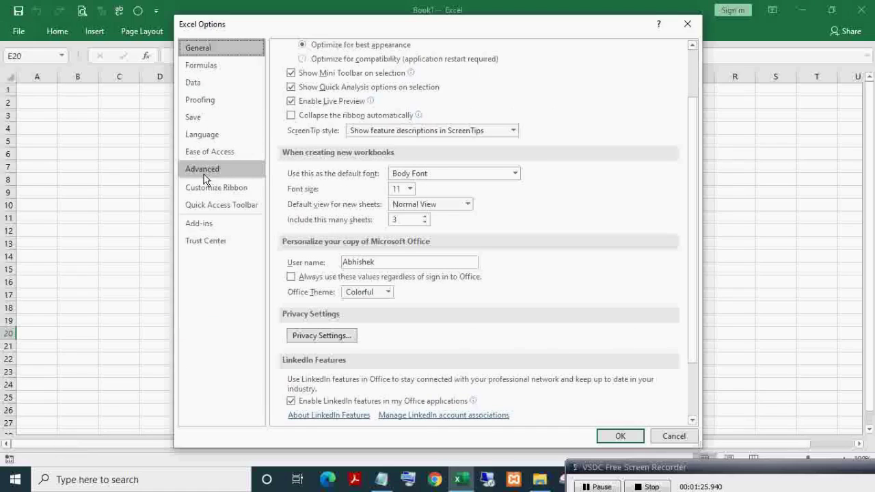
{"action": "left_click", "coordinate": [204, 171]}
{"action": "scroll", "coordinate": [436, 289], "scroll_direction": "down", "scroll_amount": 10}
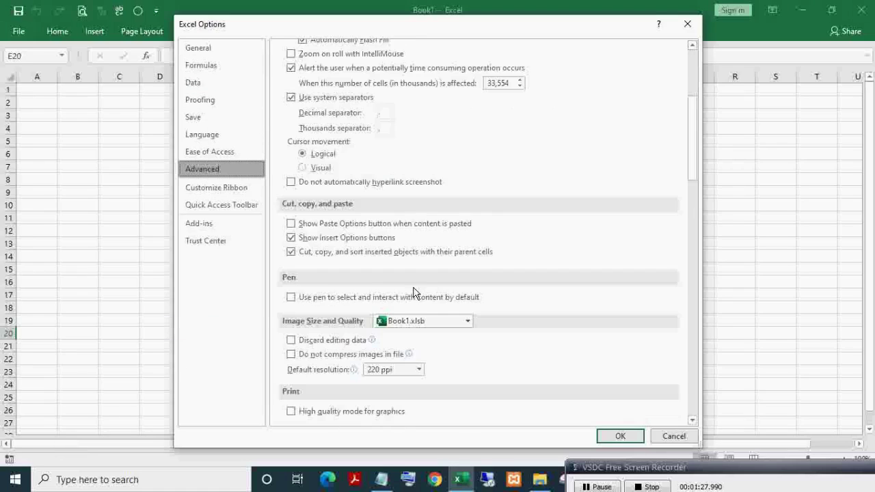
{"action": "scroll", "coordinate": [409, 285], "scroll_direction": "down", "scroll_amount": 6}
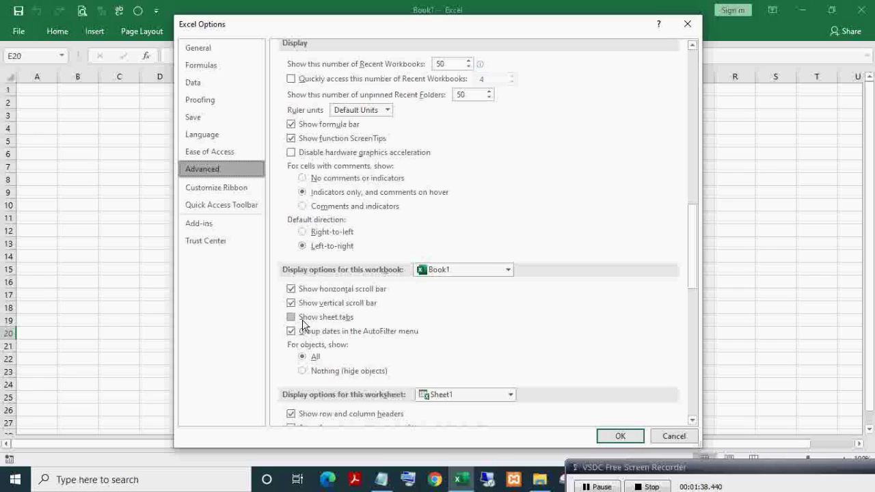
{"action": "left_click", "coordinate": [292, 317]}
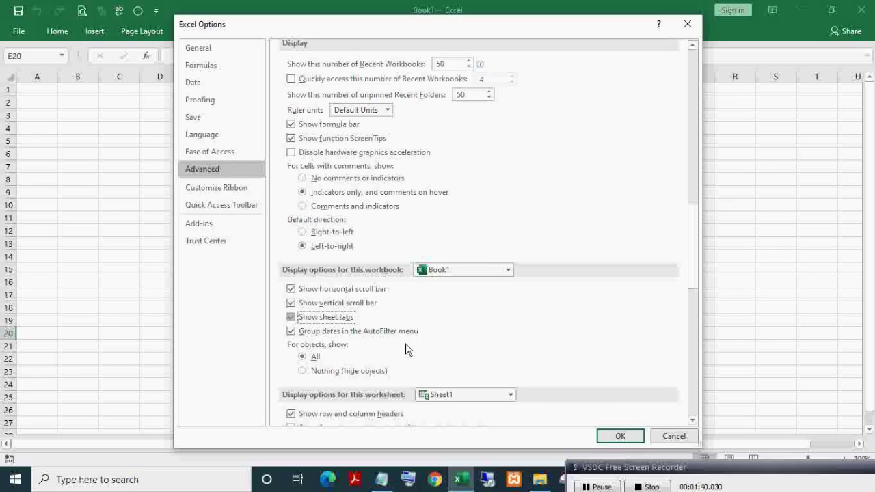
{"action": "left_click", "coordinate": [618, 437]}
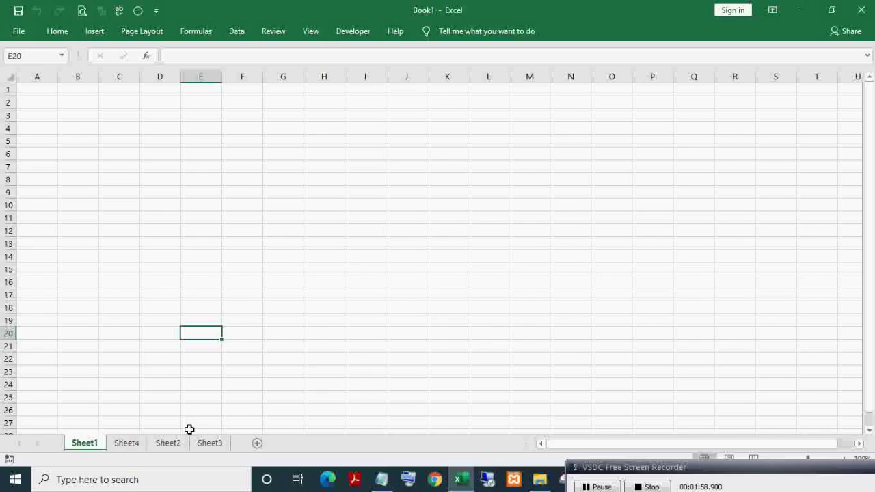
{"action": "left_click", "coordinate": [215, 442]}
Step: Select the Sheet4 tab and delete that sheet with Alt, E, L
{"action": "left_click", "coordinate": [183, 443]}
{"action": "left_click", "coordinate": [88, 444]}
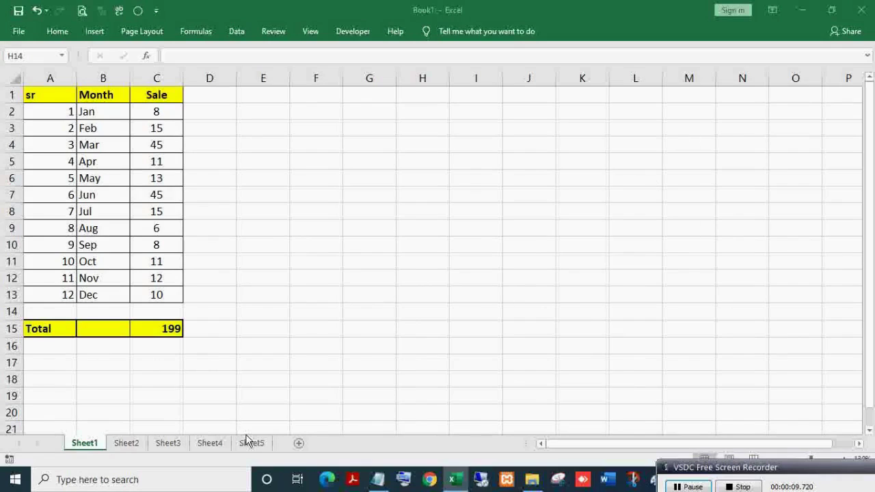
{"action": "left_click", "coordinate": [220, 445]}
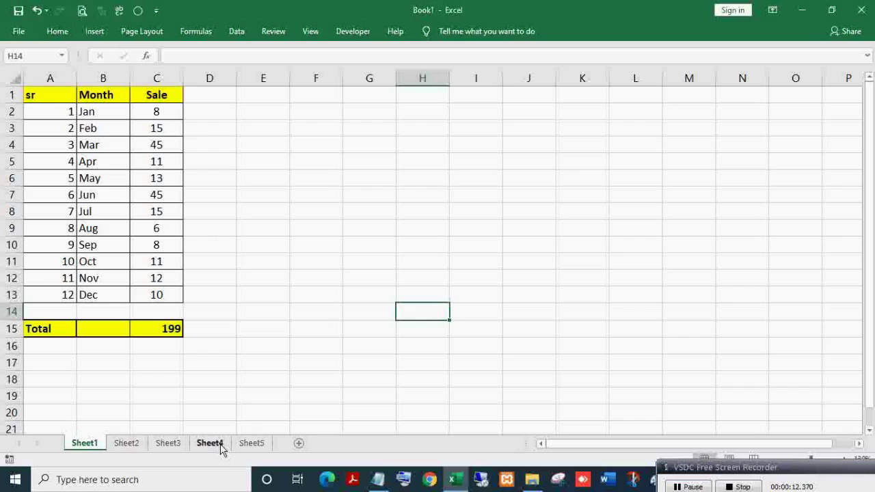
{"action": "left_click", "coordinate": [217, 445]}
{"action": "key", "text": "alt"}
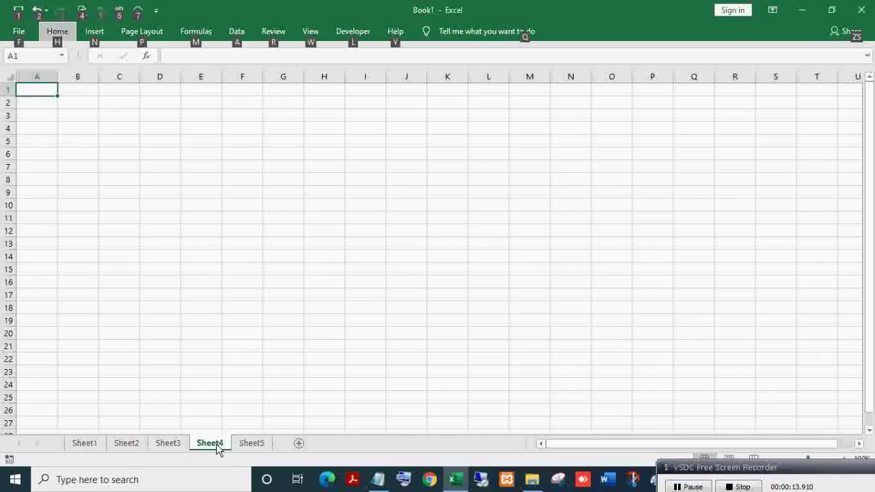
{"action": "key", "text": "e"}
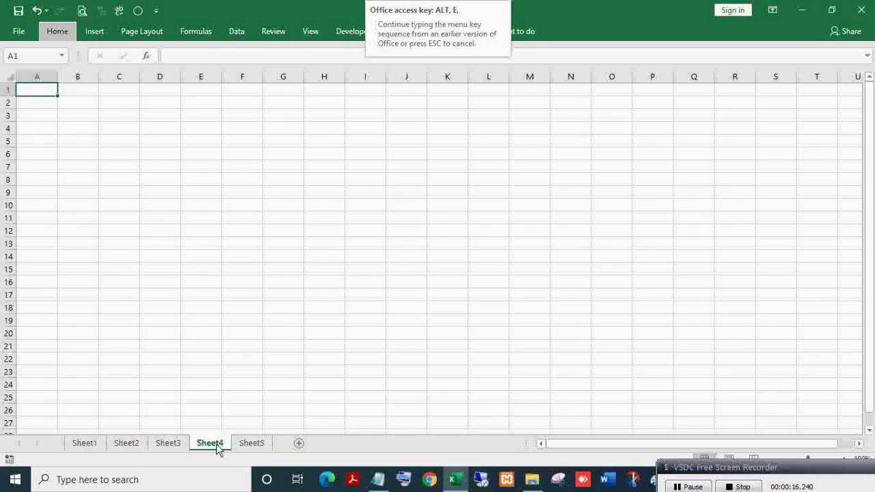
{"action": "key", "text": "Escape"}
{"action": "key", "text": "alt"}
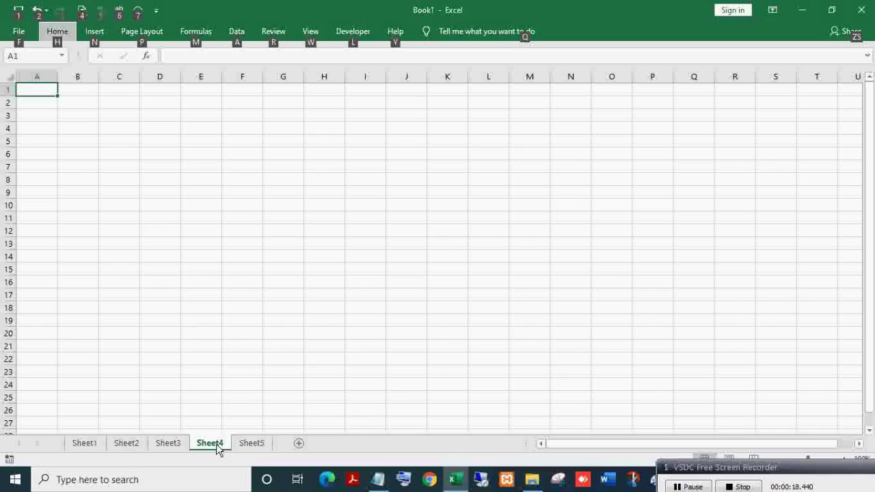
{"action": "key", "text": "e"}
{"action": "key", "text": "l"}
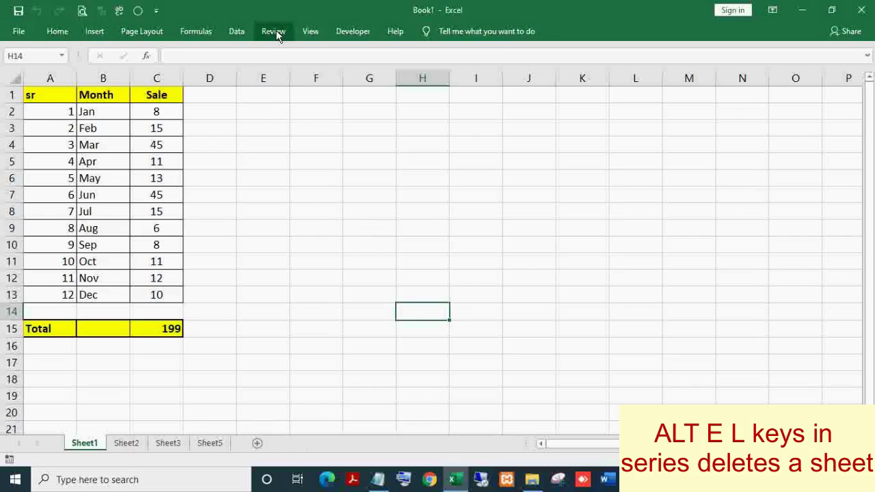
Step: Protect the workbook structure from the Review tab with an entered and confirmed password, then check the sheets
{"action": "left_click", "coordinate": [275, 32]}
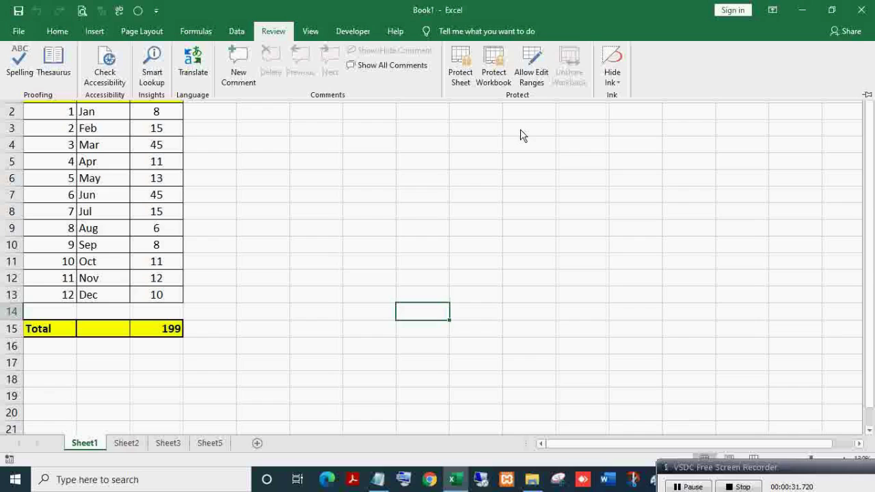
{"action": "left_click", "coordinate": [499, 84]}
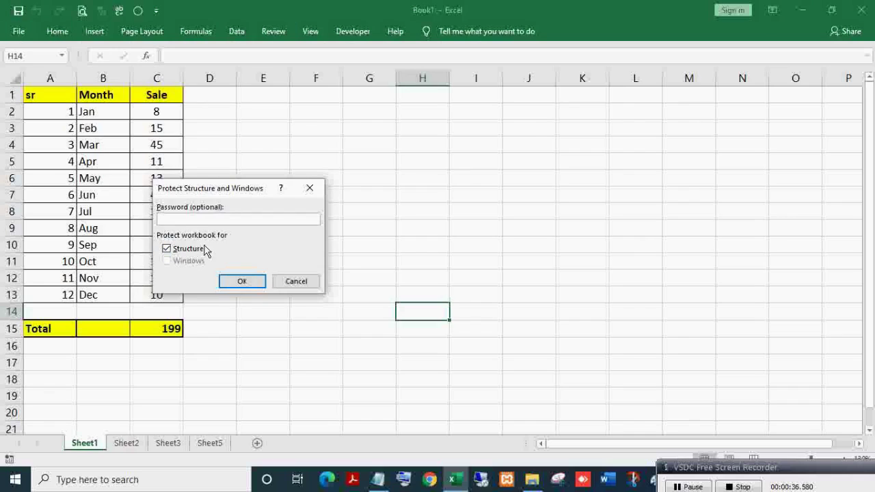
{"action": "type", "text": "123"}
{"action": "left_click", "coordinate": [243, 282]}
{"action": "type", "text": "1"}
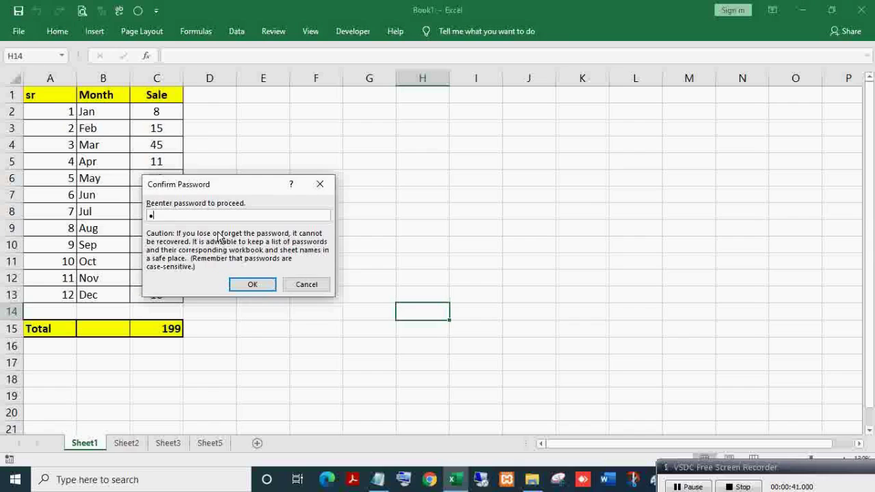
{"action": "type", "text": "23"}
{"action": "left_click", "coordinate": [245, 286]}
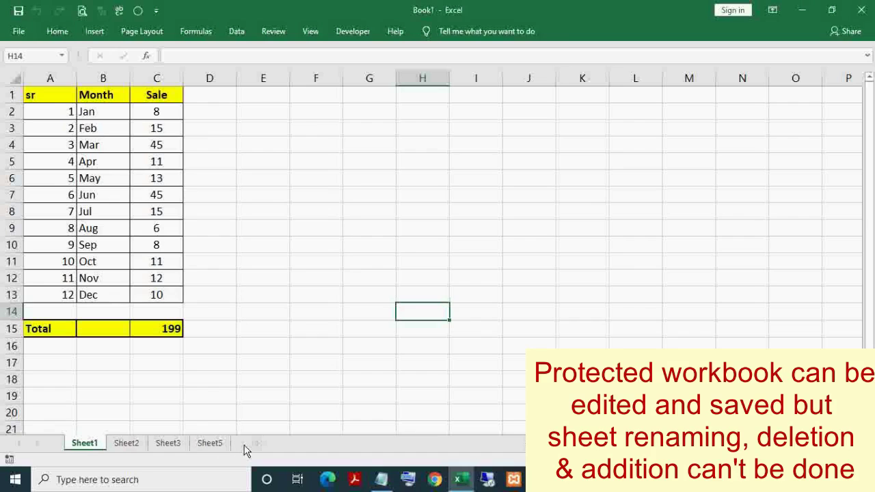
{"action": "left_click", "coordinate": [200, 445]}
{"action": "left_click", "coordinate": [169, 444]}
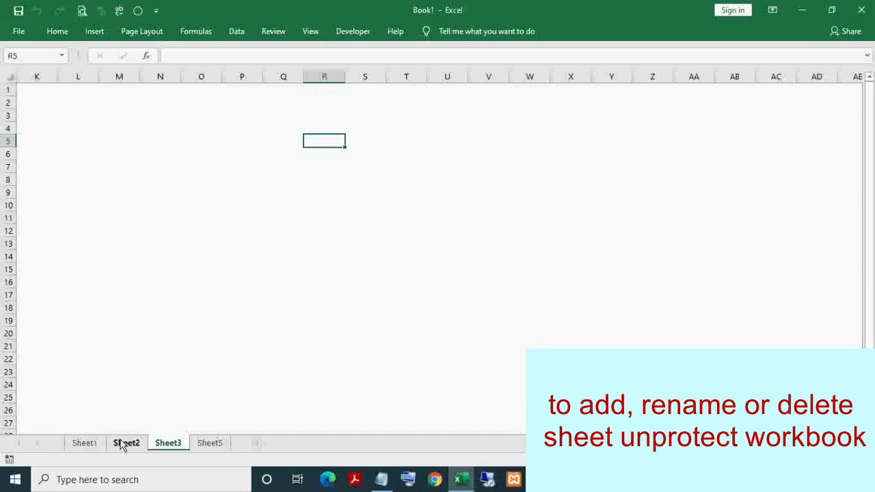
{"action": "left_click", "coordinate": [125, 445]}
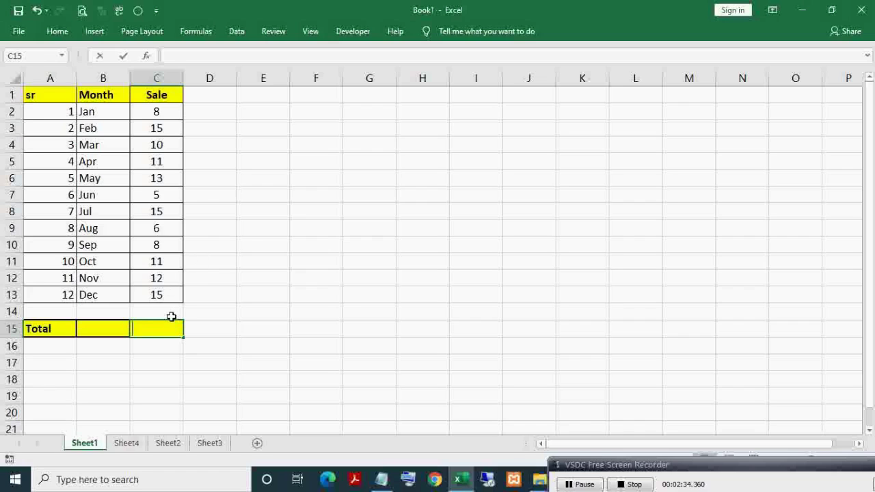
Step: Enter a =SUM total formula covering the Sale column values above it
{"action": "type", "text": "=sum"}
{"action": "key", "text": "Tab"}
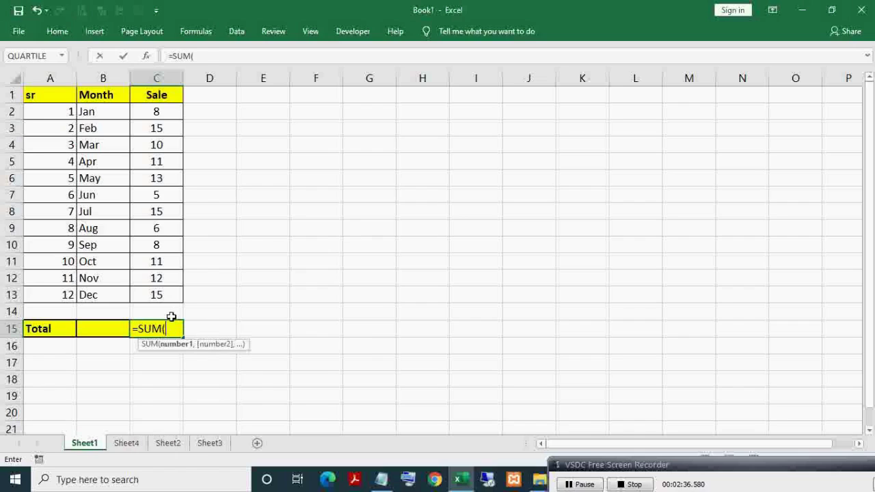
{"action": "key", "text": "Up"}
{"action": "key", "text": "Up"}
{"action": "key", "text": "ctrl+shift+Up"}
{"action": "type", "text": ")"}
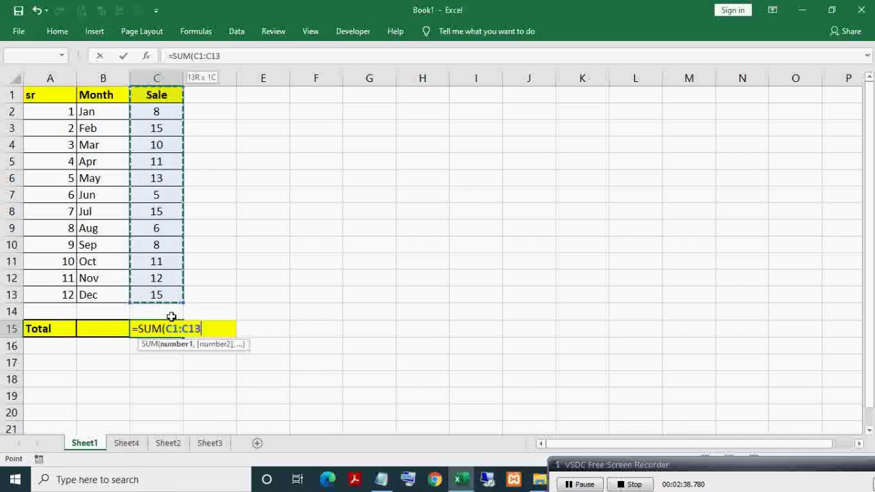
{"action": "key", "text": "Return"}
{"action": "key", "text": "Up"}
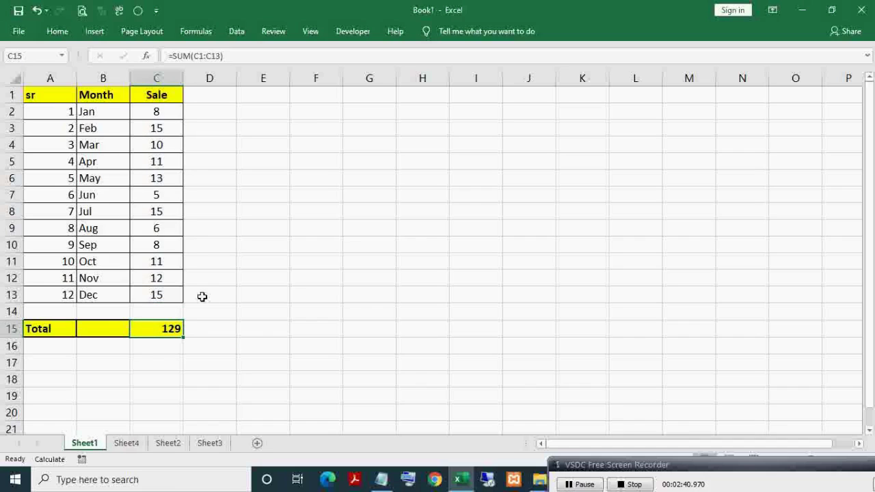
Step: Change March's sale to 45 and December's sale to 20
{"action": "left_click", "coordinate": [157, 144]}
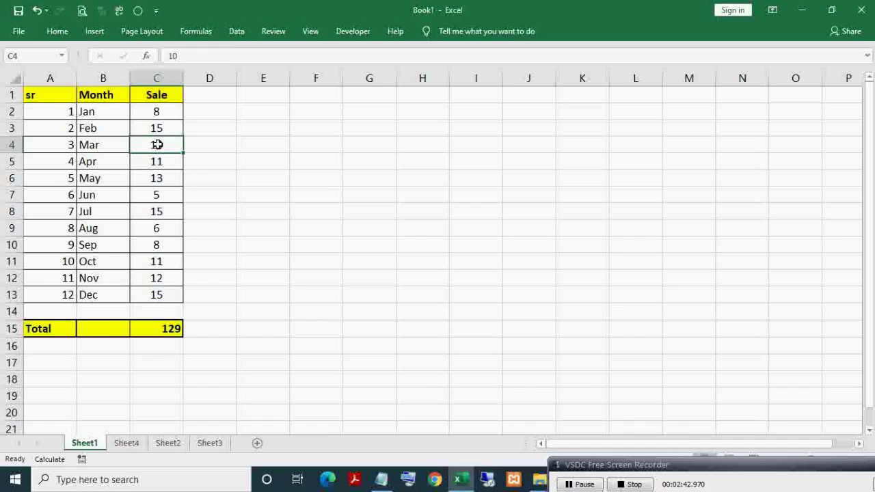
{"action": "type", "text": "45"}
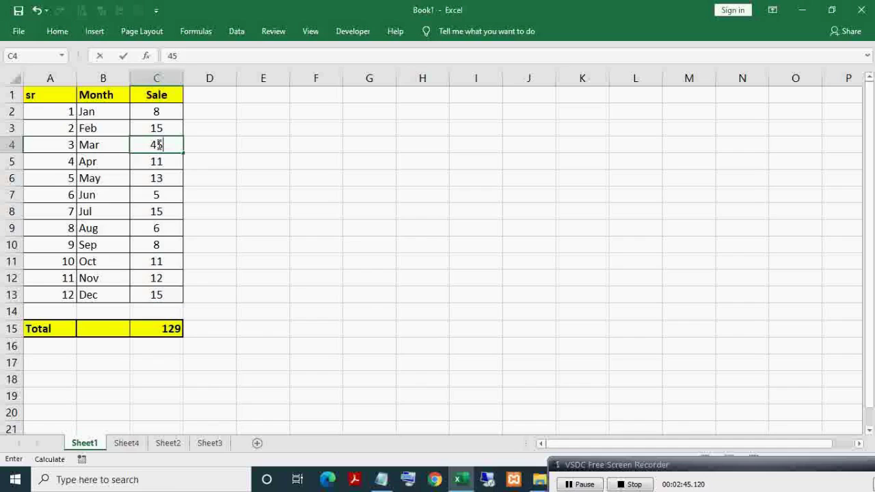
{"action": "key", "text": "Return"}
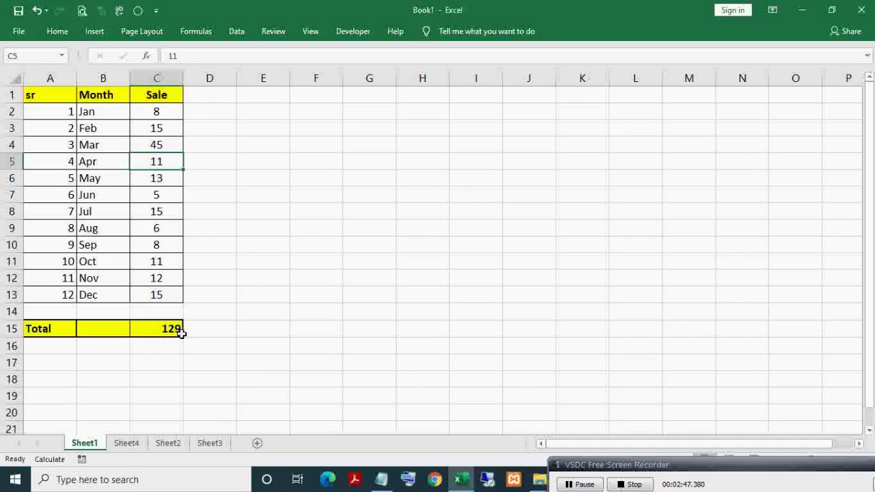
{"action": "left_click", "coordinate": [165, 297]}
{"action": "type", "text": "2"}
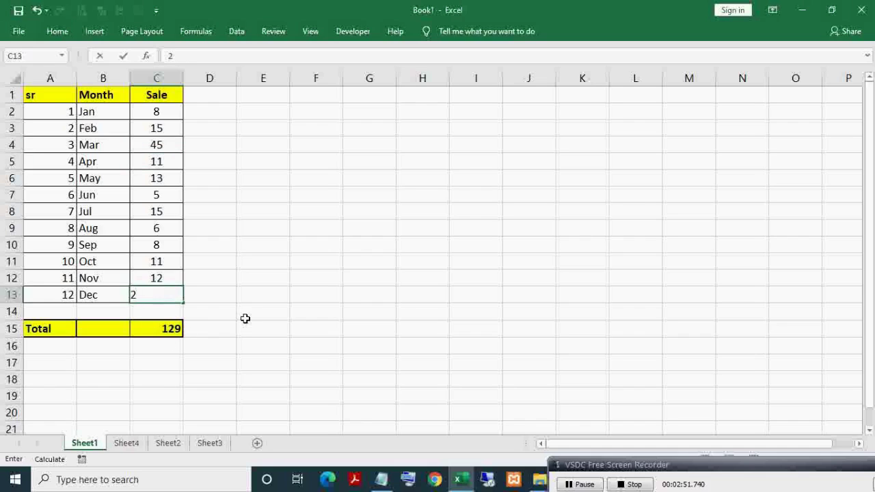
{"action": "key", "text": "Return"}
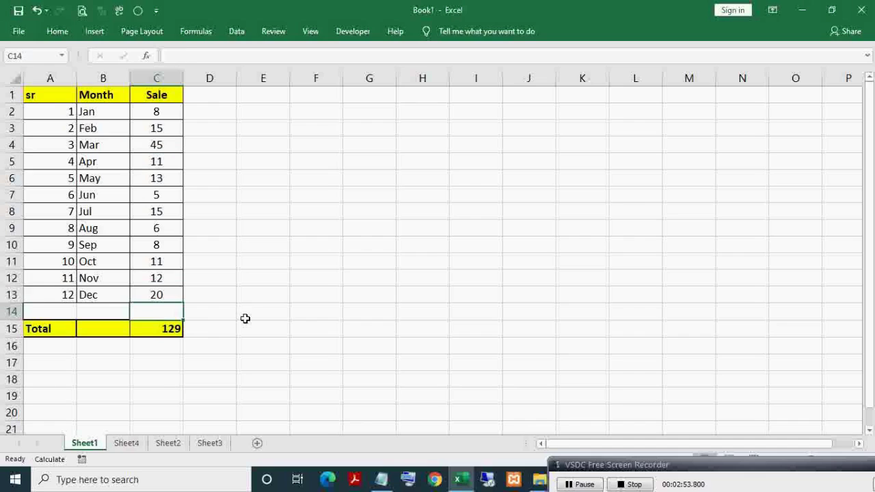
Step: Inspect the Total cell's formula and the September and December sale cells
{"action": "left_click", "coordinate": [164, 246]}
{"action": "left_click", "coordinate": [171, 329]}
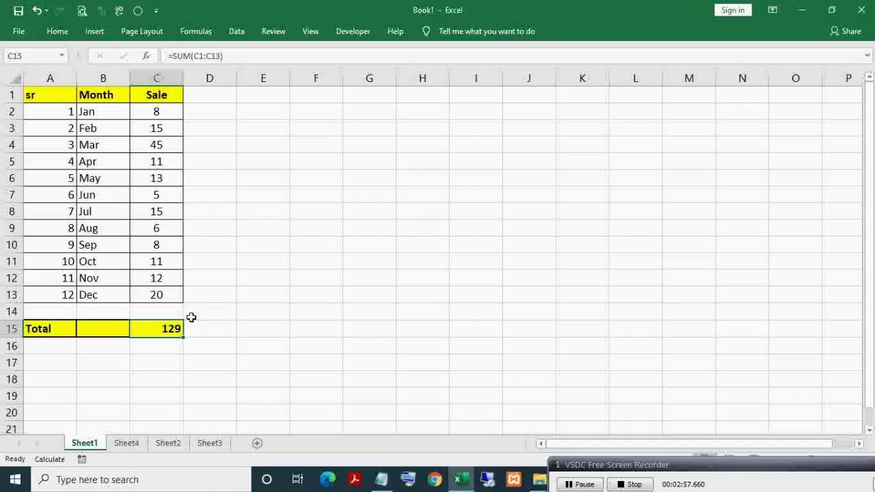
{"action": "left_click", "coordinate": [172, 245]}
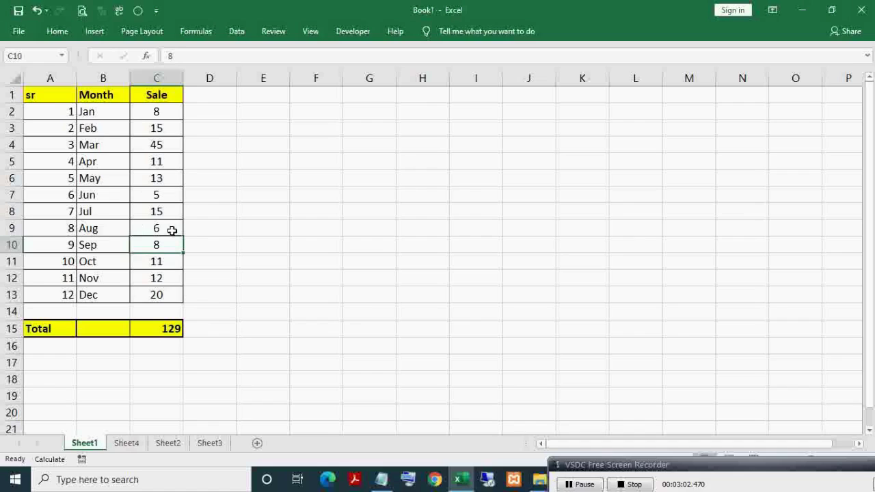
{"action": "left_click", "coordinate": [162, 282]}
{"action": "left_click", "coordinate": [162, 298]}
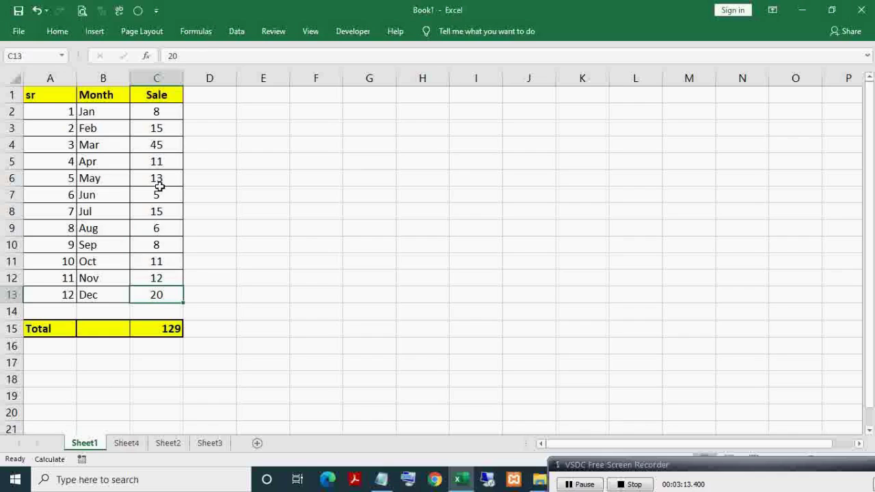
{"action": "key", "text": "Up"}
{"action": "key", "text": "Up"}
{"action": "key", "text": "Up"}
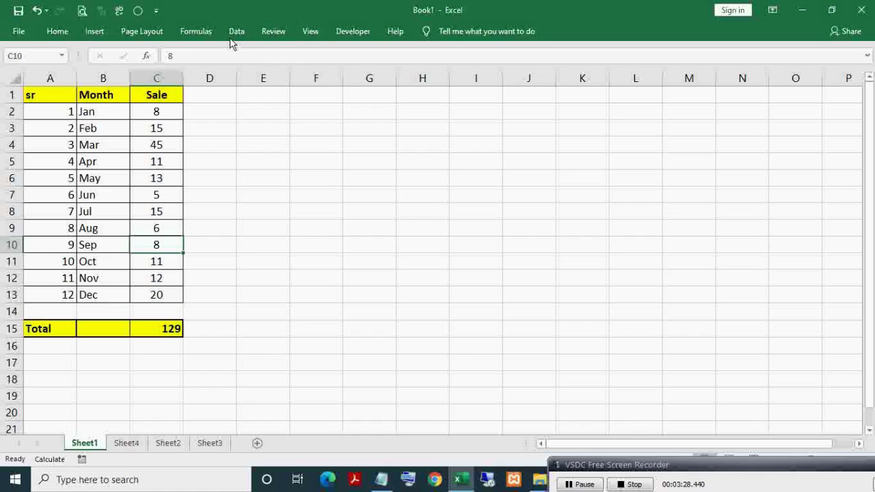
Step: Choose Automatic under Formulas > Calculation Options so the Total recalculates
{"action": "left_click", "coordinate": [211, 35]}
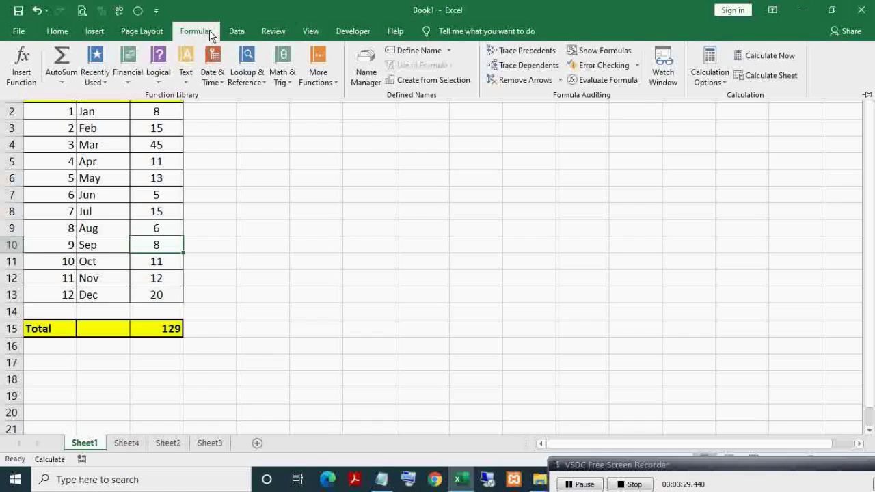
{"action": "left_click", "coordinate": [708, 81]}
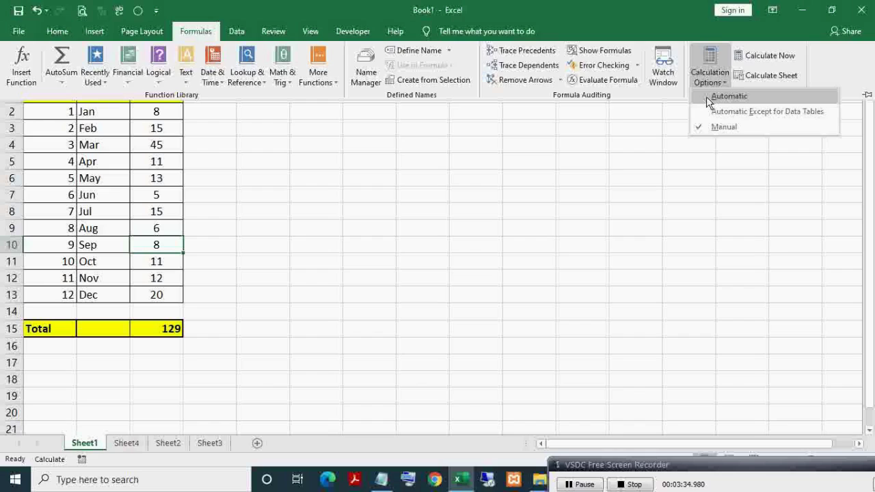
{"action": "left_click", "coordinate": [706, 96]}
Step: Check the Total of 169, then change June's sale to 45
{"action": "left_click", "coordinate": [152, 329]}
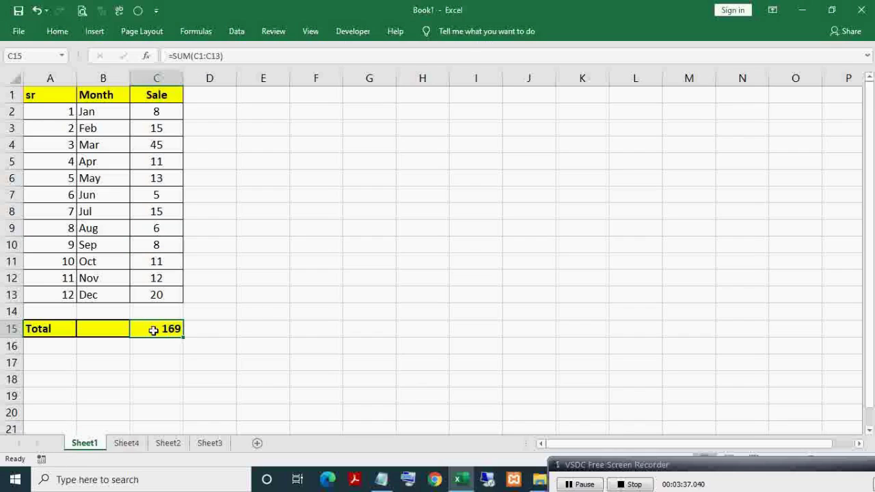
{"action": "left_click", "coordinate": [159, 194]}
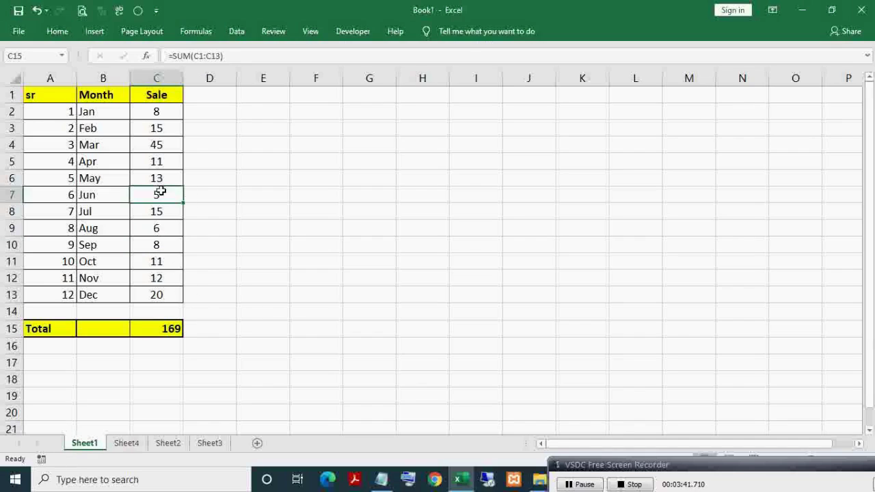
{"action": "type", "text": "45"}
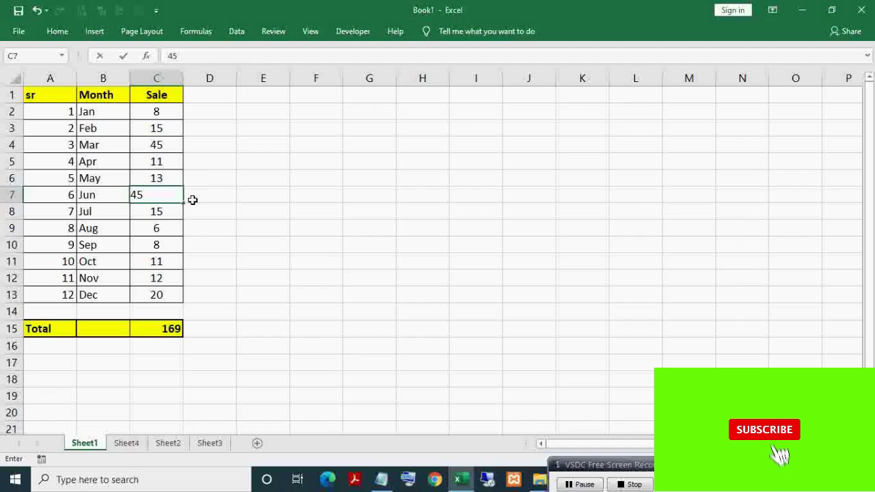
{"action": "key", "text": "Return"}
Step: Change December's sale to 10, confirm the Total reads 199, and select all twelve sales
{"action": "left_click", "coordinate": [172, 328]}
{"action": "left_click", "coordinate": [180, 295]}
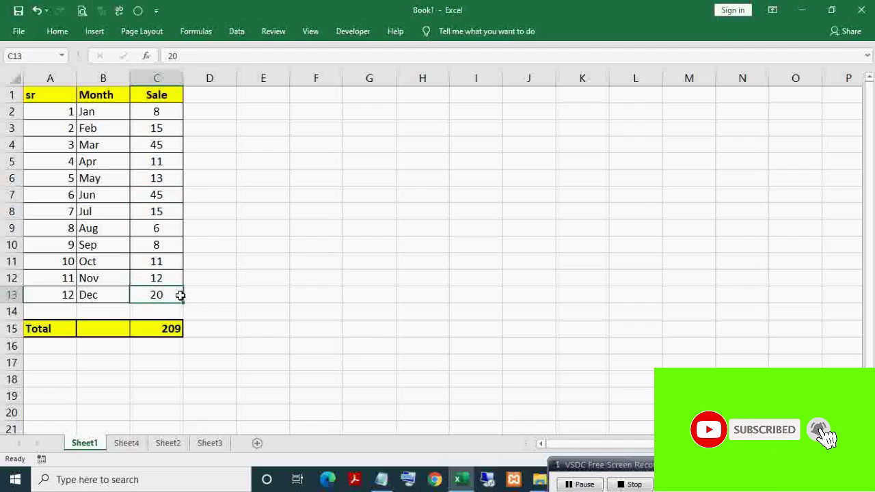
{"action": "type", "text": "10"}
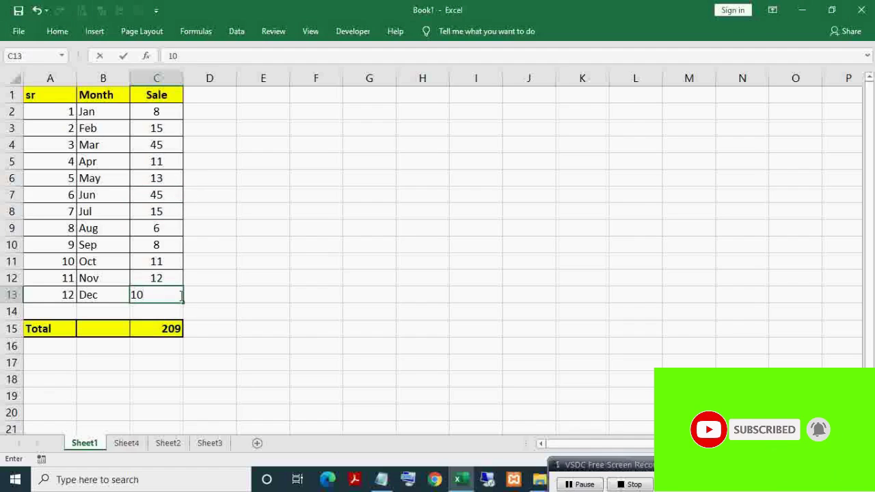
{"action": "key", "text": "Return"}
{"action": "left_click", "coordinate": [164, 330]}
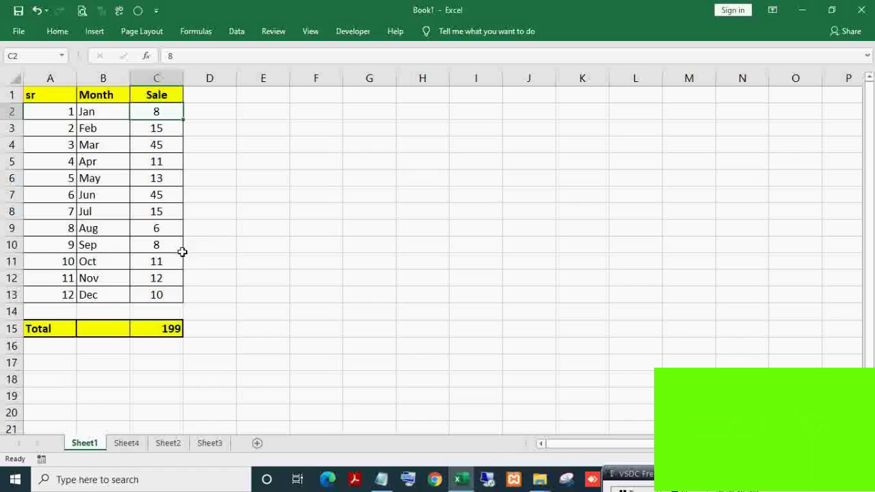
{"action": "left_click", "coordinate": [154, 294], "text": "shift"}
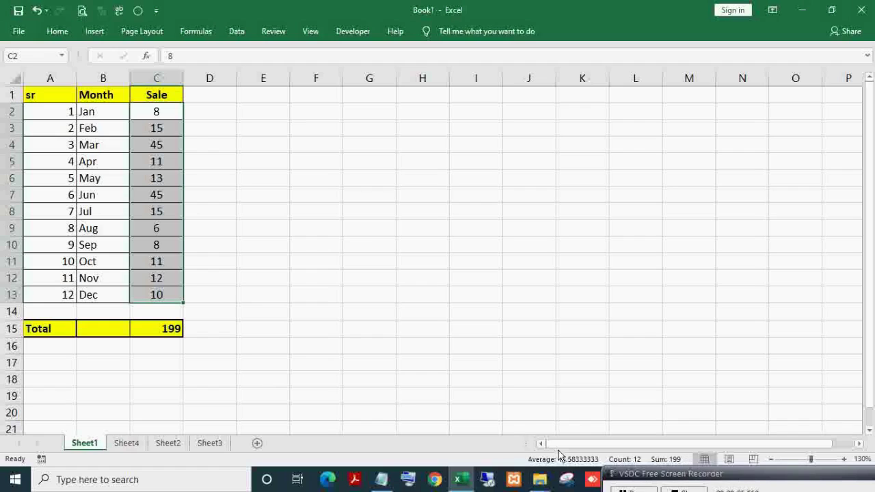
Step: Deselect, then reselect the twelve monthly sales in C2:C13
{"action": "left_click", "coordinate": [149, 112]}
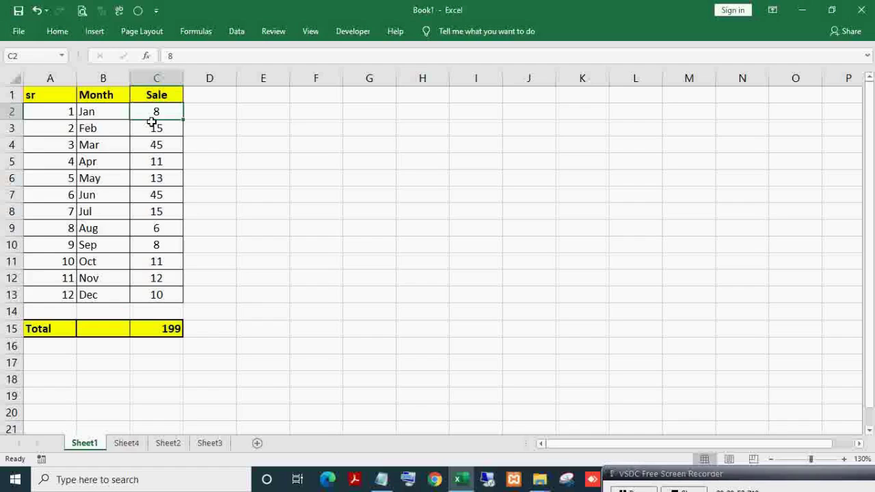
{"action": "left_click", "coordinate": [154, 293], "text": "shift"}
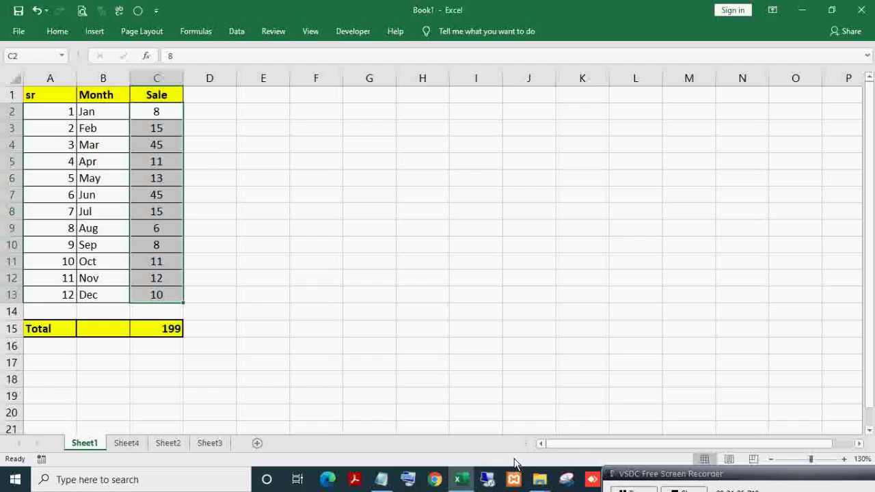
Step: Enable Sum, Maximum and Average in the status bar's customization menu, then close it
{"action": "right_click", "coordinate": [512, 461]}
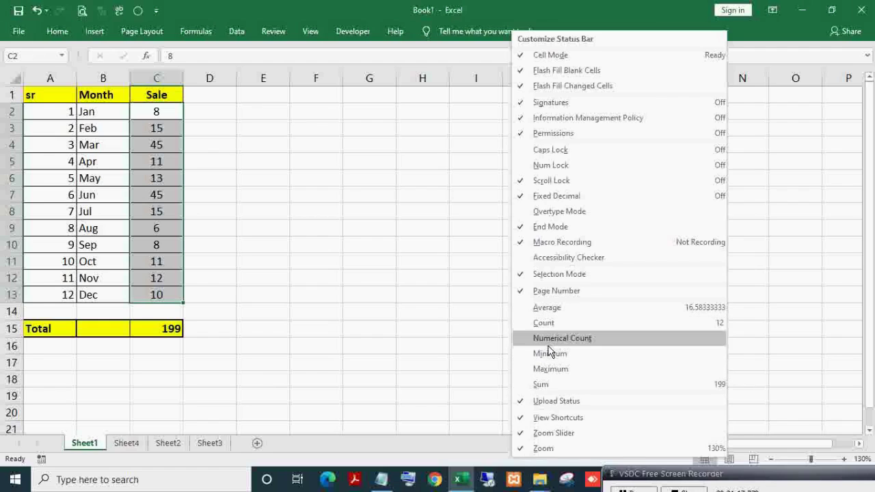
{"action": "left_click", "coordinate": [523, 382]}
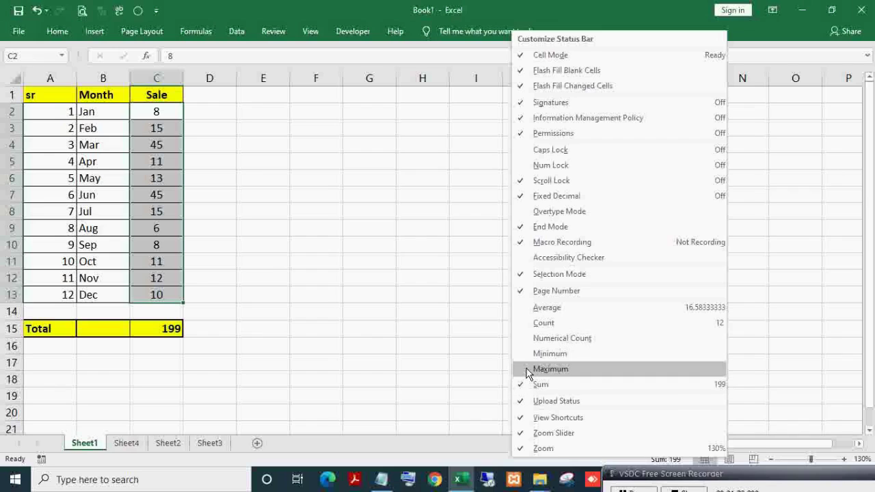
{"action": "left_click", "coordinate": [526, 369]}
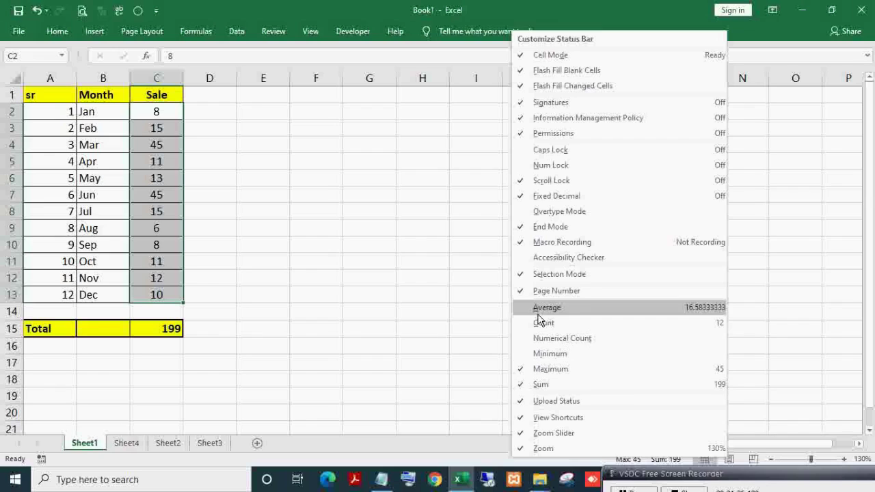
{"action": "left_click", "coordinate": [528, 315]}
{"action": "left_click", "coordinate": [459, 353]}
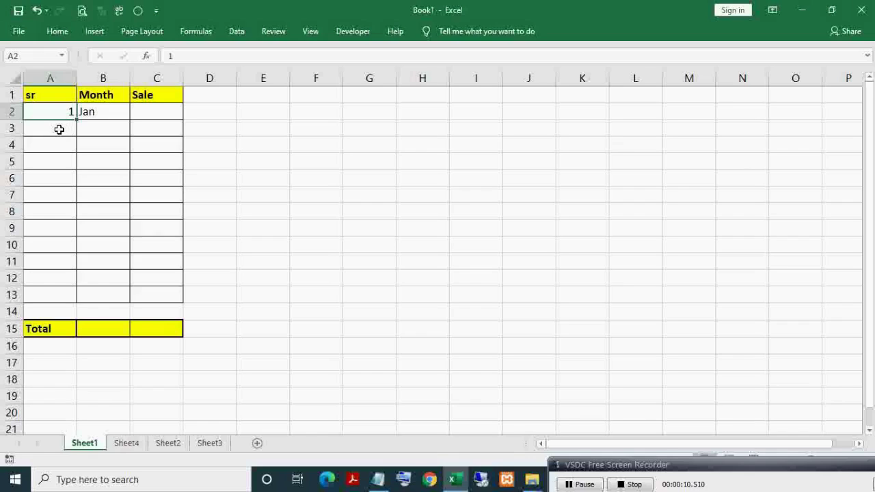
Step: Enter 2 in A3, select A2:A3 to try the fill handle, then select the Jan cell
{"action": "left_click", "coordinate": [59, 129]}
{"action": "type", "text": "2"}
{"action": "key", "text": "Return"}
{"action": "left_click", "coordinate": [57, 113]}
{"action": "left_click_drag", "start_coordinate": [61, 131], "coordinate": [71, 137]}
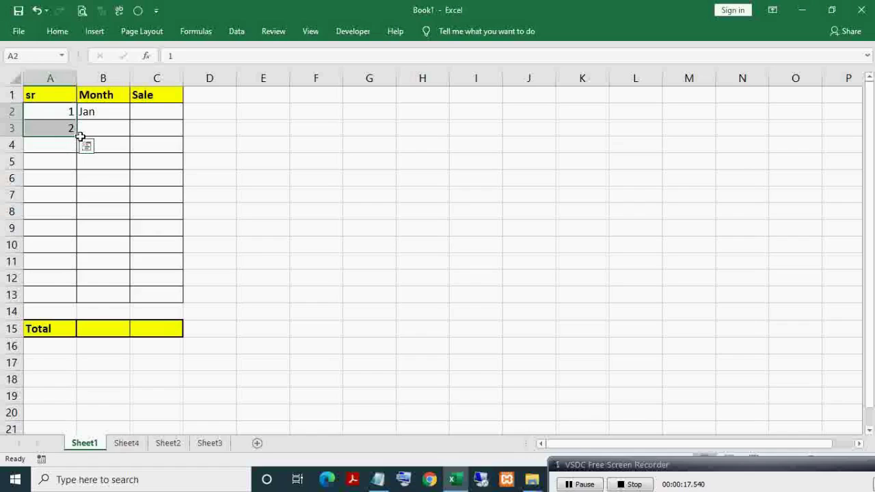
{"action": "left_click", "coordinate": [92, 114]}
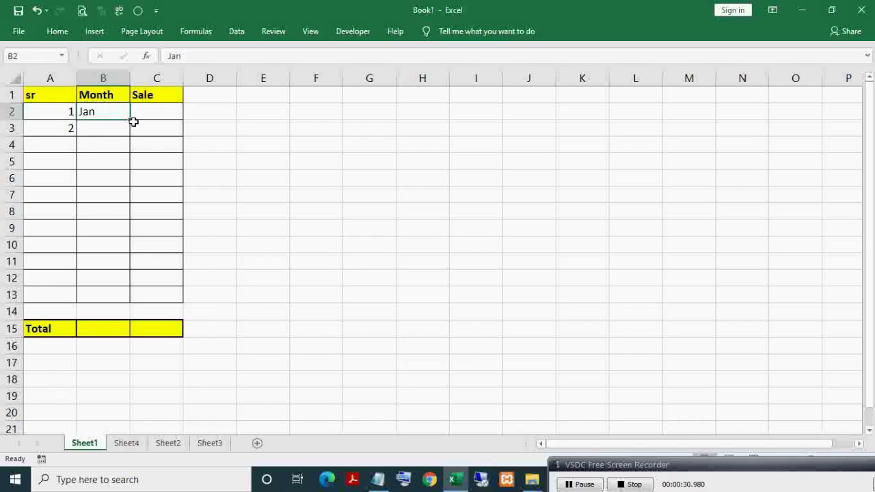
Step: Re-enter 2 in A3 and add serial numbers 3 and 4 below it
{"action": "key", "text": "ctrl+z"}
{"action": "left_click", "coordinate": [71, 132]}
{"action": "type", "text": "2"}
{"action": "key", "text": "Return"}
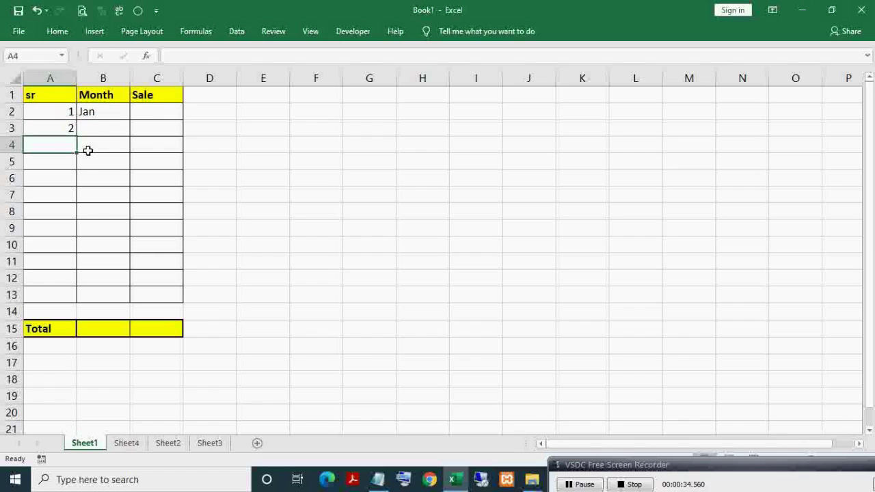
{"action": "type", "text": "3"}
{"action": "key", "text": "Return"}
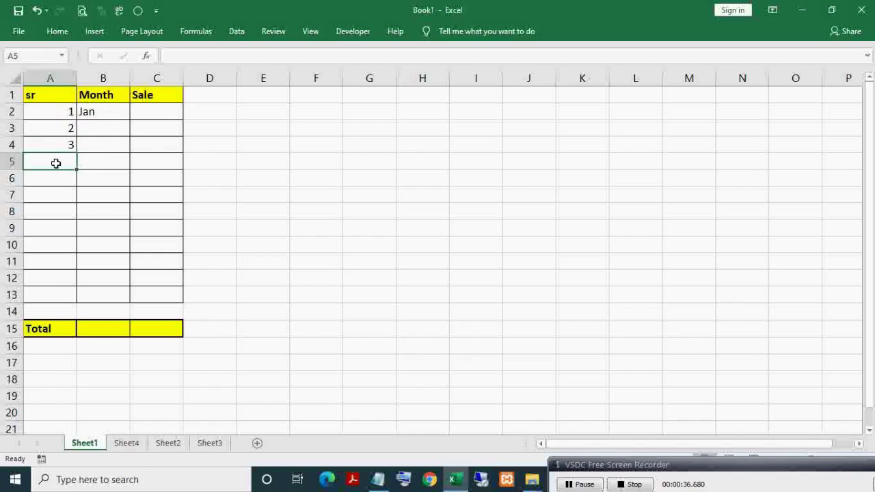
{"action": "type", "text": "4"}
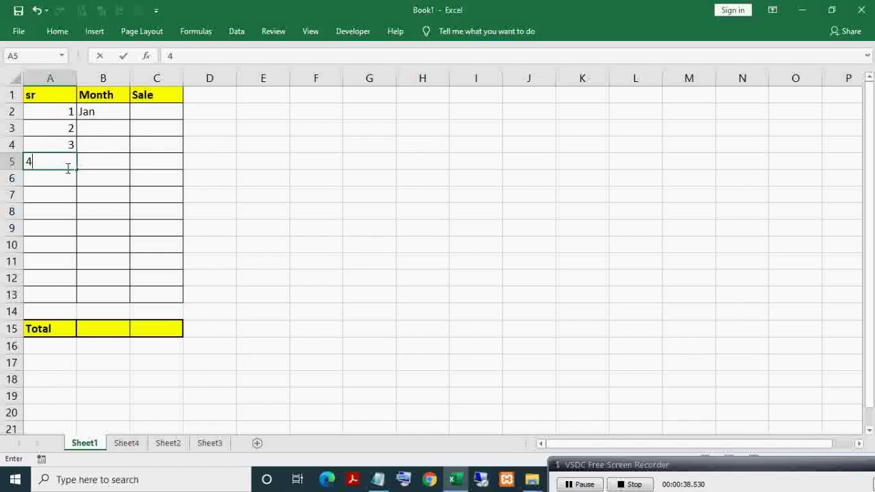
Step: Enter Feb in B3 under Jan in the Month column
{"action": "left_click", "coordinate": [96, 128]}
{"action": "type", "text": "f"}
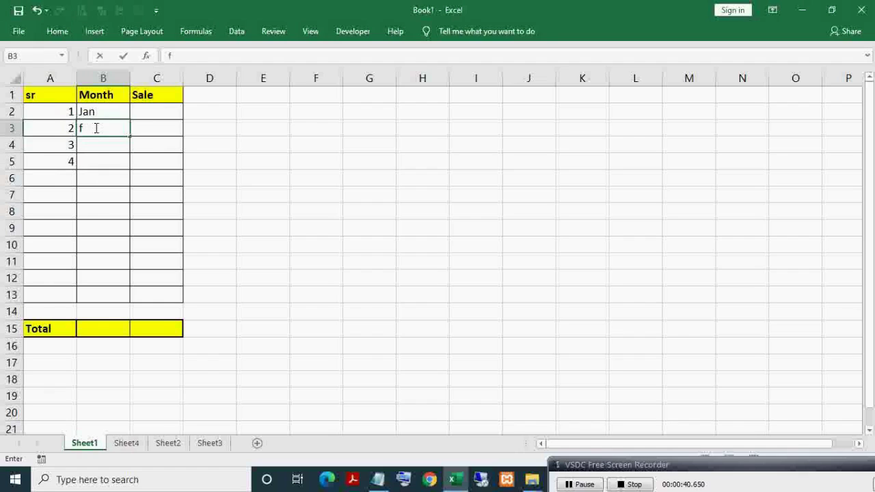
{"action": "type", "text": "Feb"}
{"action": "key", "text": "Return"}
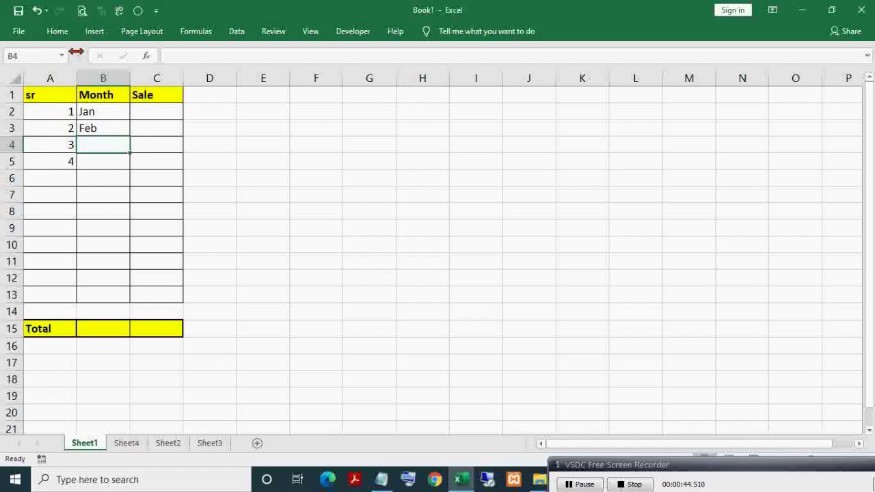
{"action": "key", "text": "Up"}
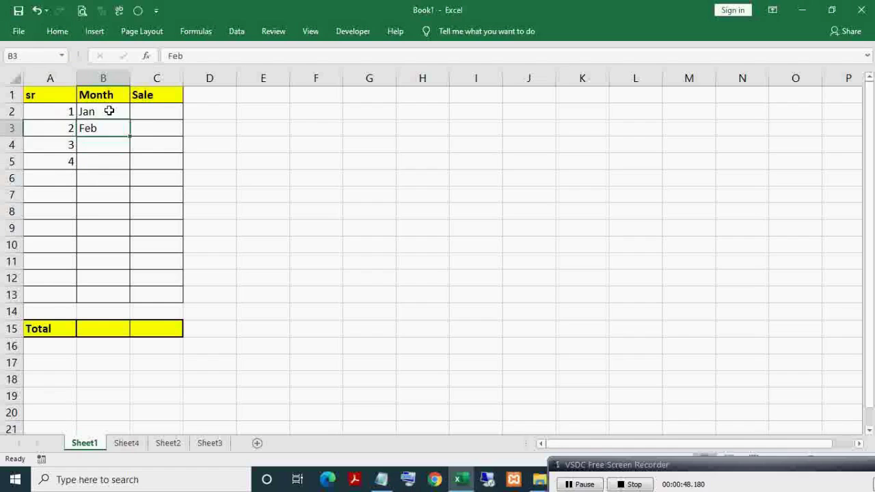
{"action": "left_click", "coordinate": [109, 110]}
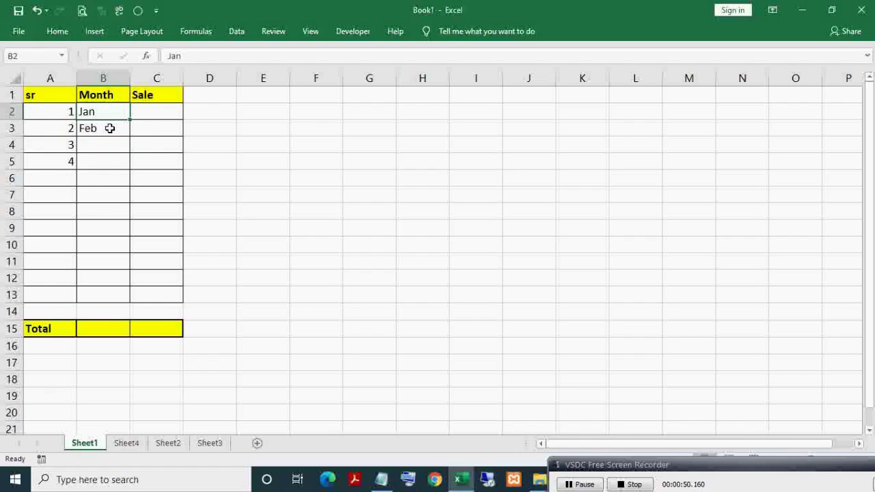
{"action": "left_click", "coordinate": [111, 127]}
{"action": "left_click", "coordinate": [102, 112]}
Step: Check 'Enable fill handle and cell drag-and-drop' in Excel Options > Advanced and apply
{"action": "left_click", "coordinate": [20, 31]}
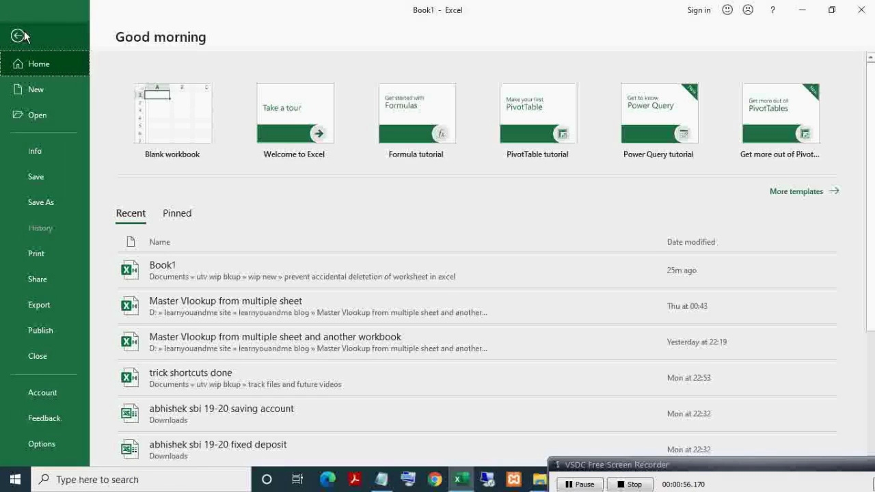
{"action": "left_click", "coordinate": [209, 271]}
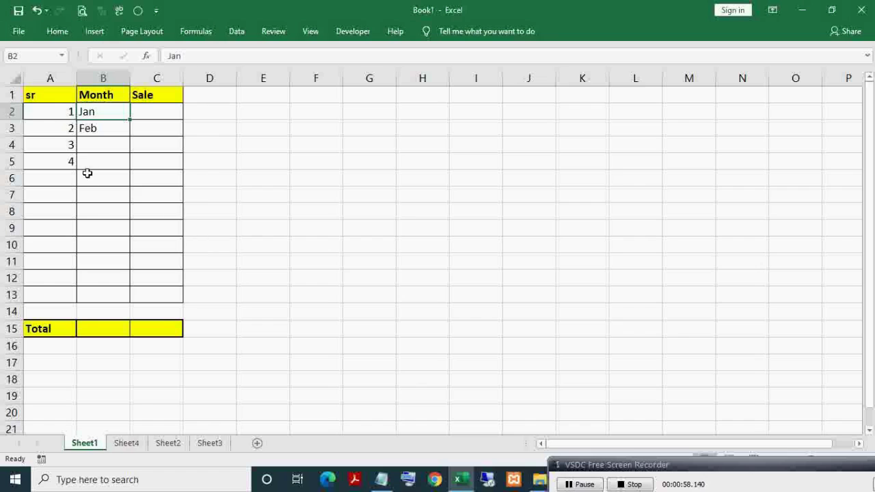
{"action": "left_click", "coordinate": [21, 33]}
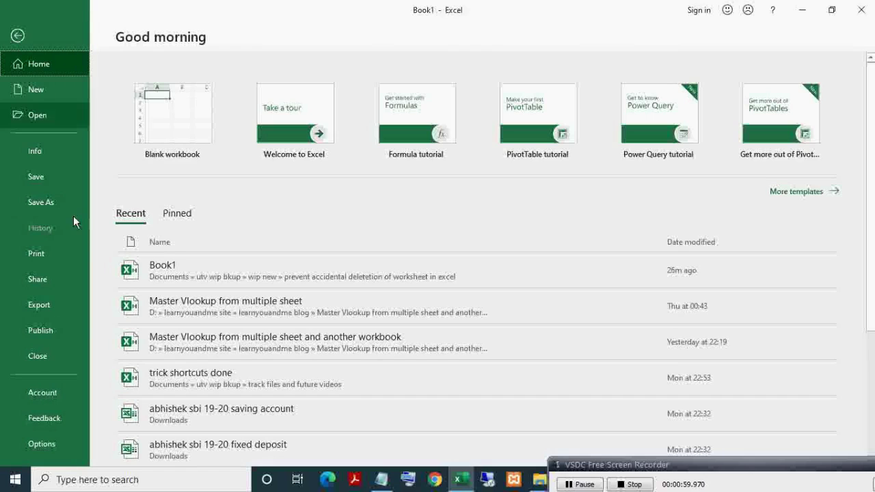
{"action": "left_click", "coordinate": [43, 444]}
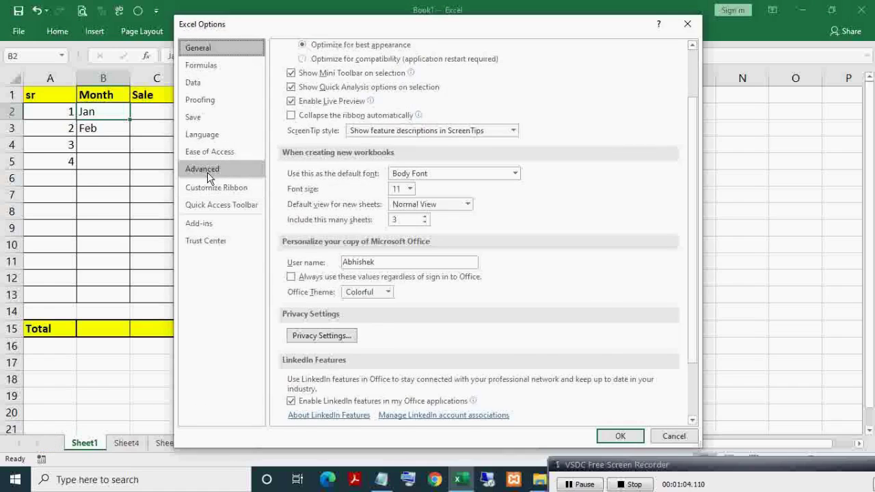
{"action": "left_click", "coordinate": [205, 169]}
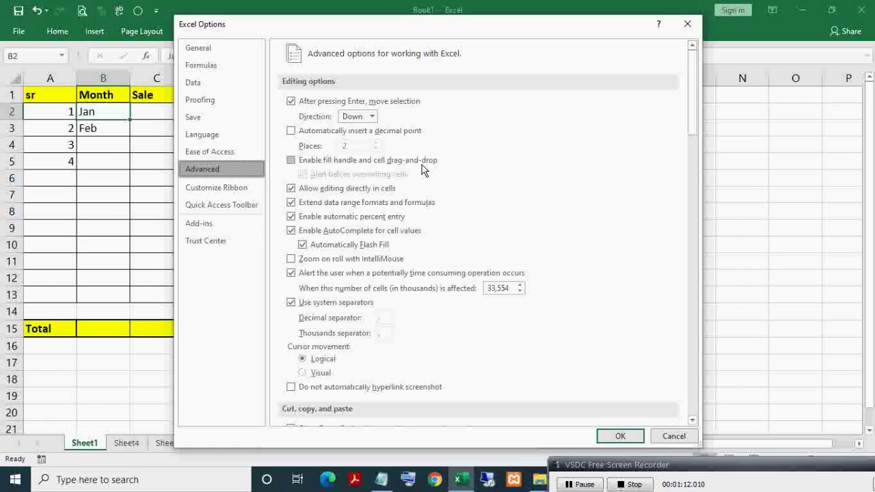
{"action": "left_click", "coordinate": [290, 161]}
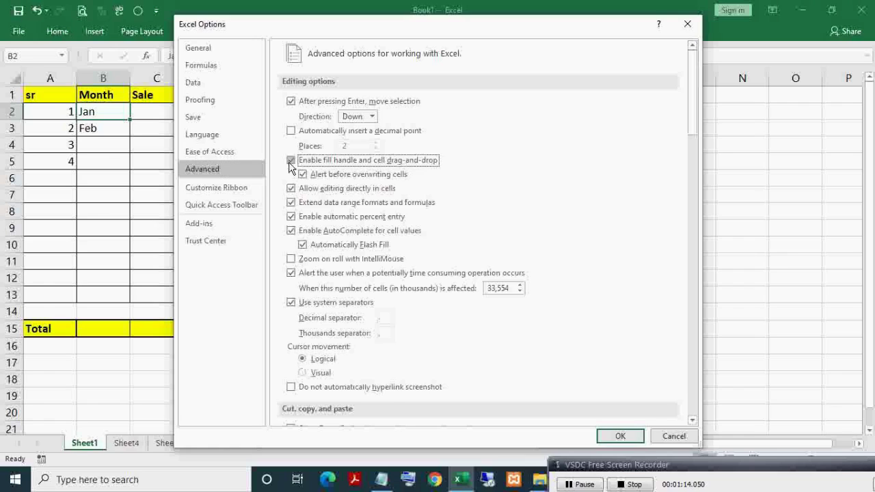
{"action": "left_click", "coordinate": [618, 437]}
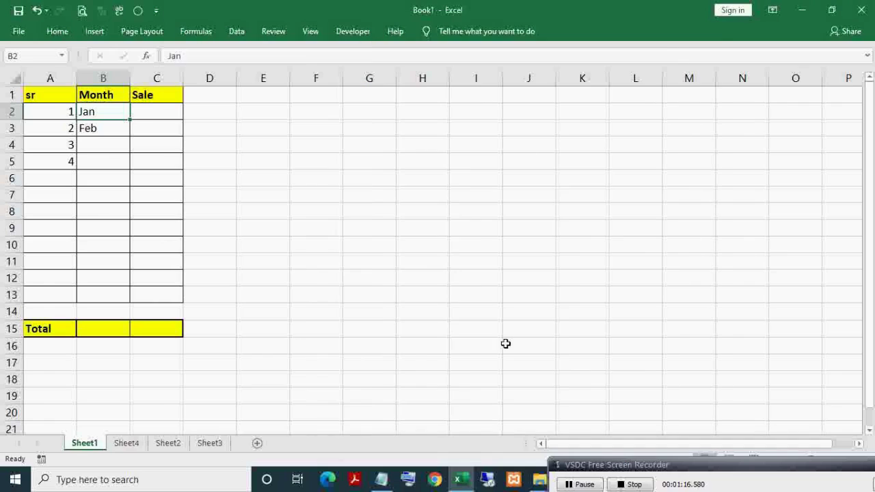
Step: Extend Jan–Feb down to Dec in B13, then select the serial numbers to continue the series
{"action": "left_click", "coordinate": [114, 131]}
{"action": "left_click_drag", "start_coordinate": [107, 113], "coordinate": [113, 125]}
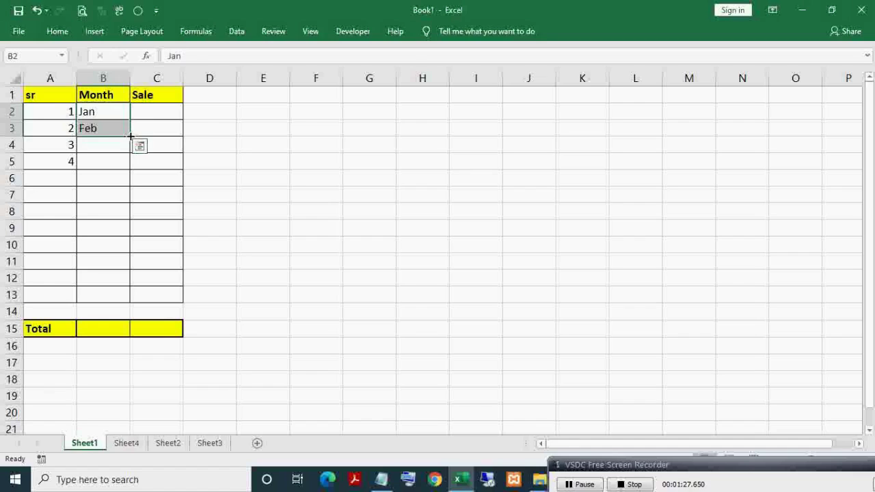
{"action": "left_click_drag", "start_coordinate": [130, 136], "coordinate": [132, 299]}
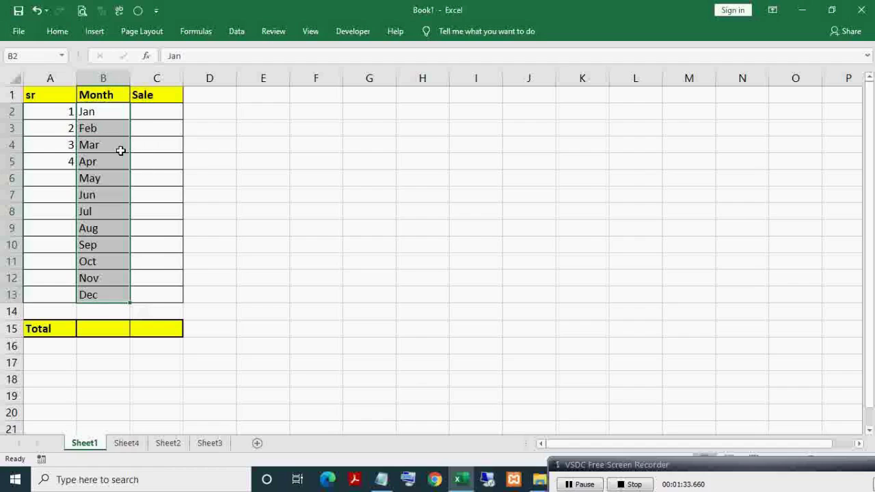
{"action": "left_click", "coordinate": [110, 111]}
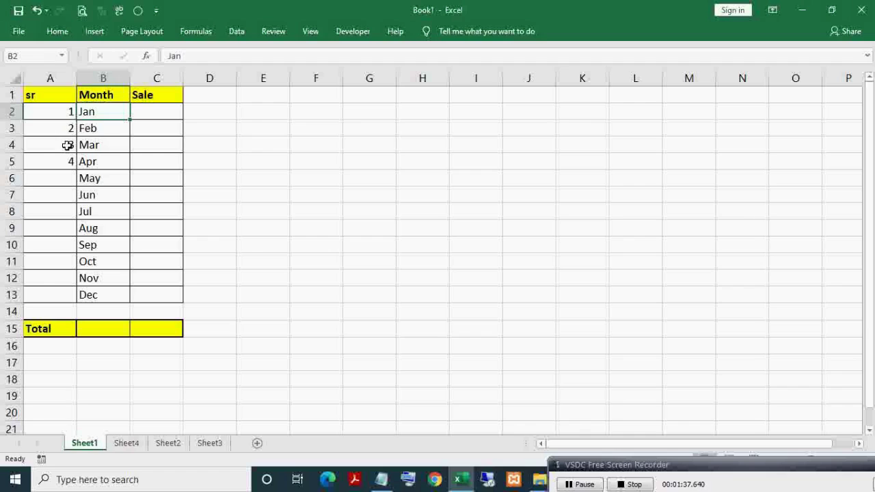
{"action": "left_click_drag", "start_coordinate": [65, 148], "coordinate": [80, 303]}
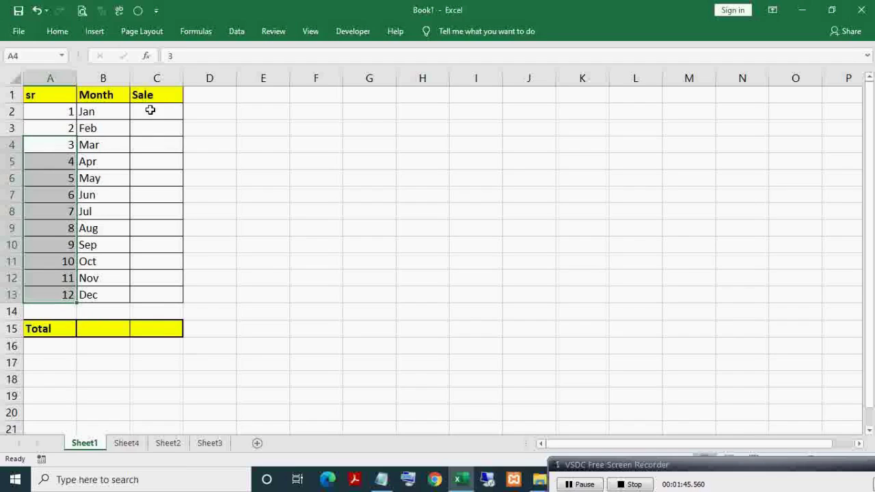